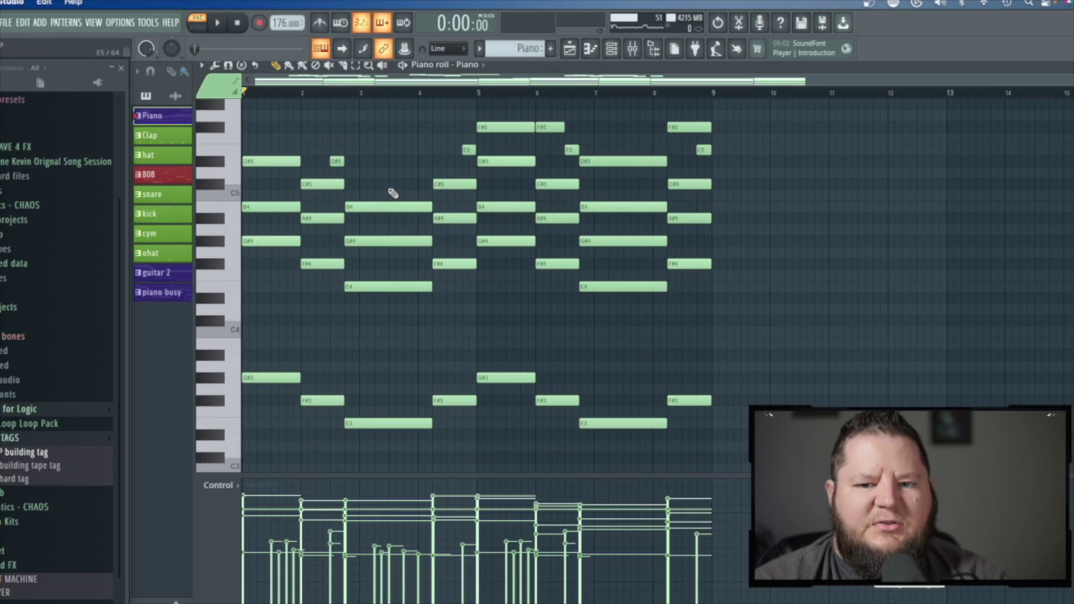
Step: Audition the chord progression's root notes G#4, F#4 and E4 on the piano roll keyboard
{"action": "left_click", "coordinate": [220, 242]}
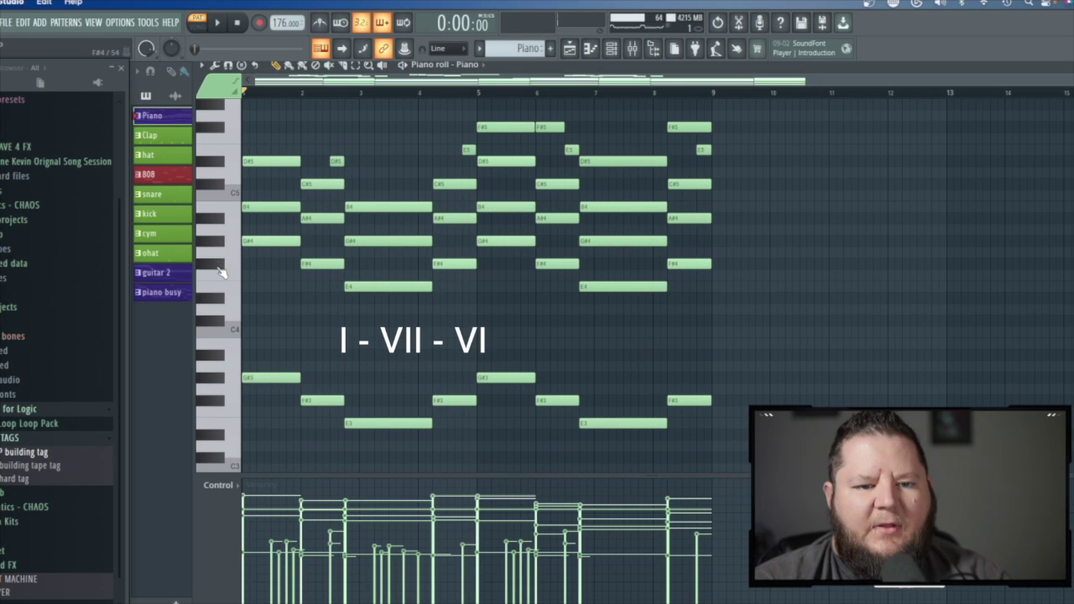
{"action": "left_click", "coordinate": [221, 265]}
{"action": "left_click", "coordinate": [234, 290]}
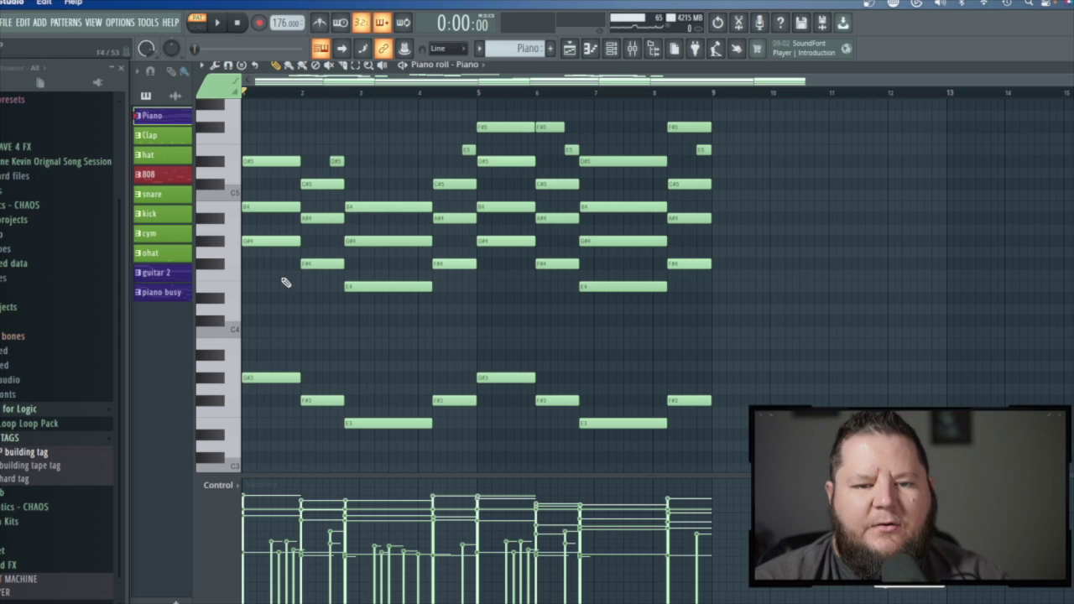
Step: Examine the Piano pattern's high melody notes and how they sit above the chords
{"action": "scroll", "coordinate": [310, 178], "scroll_direction": "up", "scroll_amount": 5}
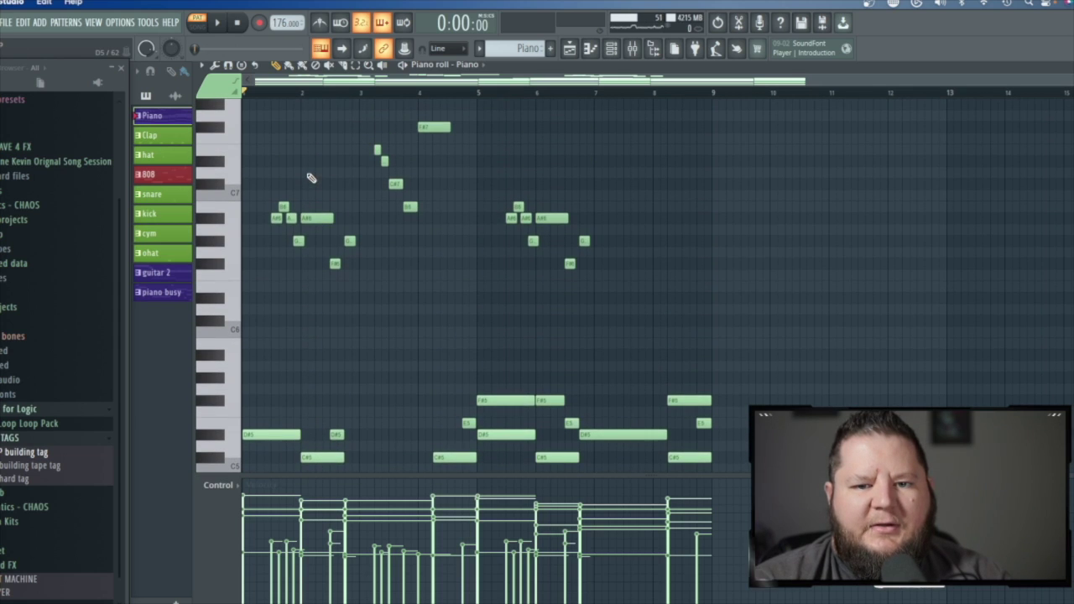
{"action": "scroll", "coordinate": [310, 178], "scroll_direction": "up", "scroll_amount": 3}
{"action": "scroll", "coordinate": [310, 178], "scroll_direction": "up", "scroll_amount": 2}
{"action": "scroll", "coordinate": [311, 178], "scroll_direction": "up", "scroll_amount": 2}
{"action": "scroll", "coordinate": [311, 178], "scroll_direction": "left", "scroll_amount": 1}
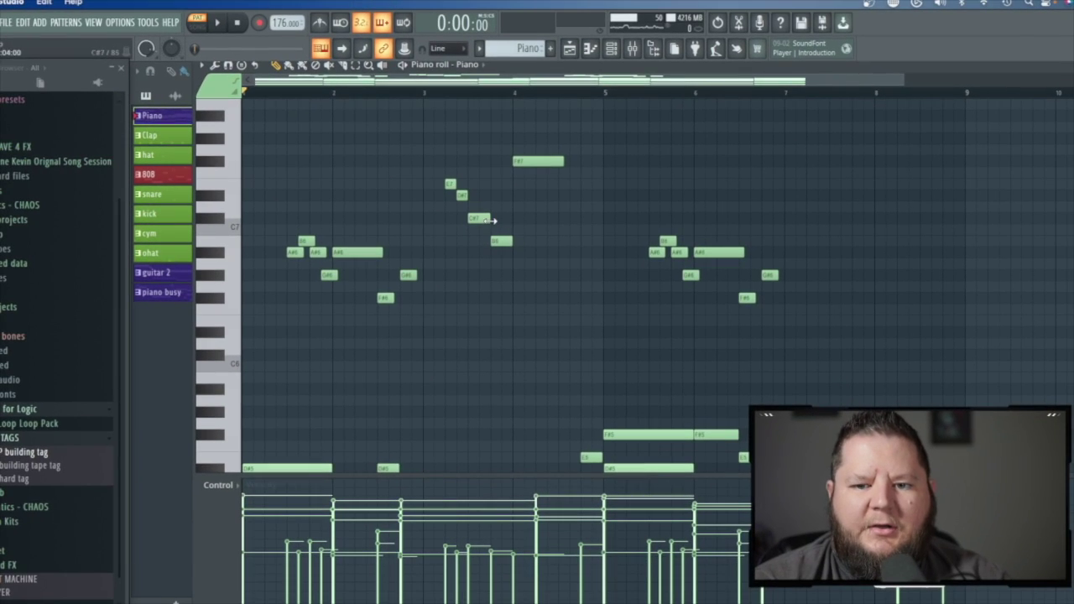
{"action": "scroll", "coordinate": [453, 365], "scroll_direction": "down", "scroll_amount": 1}
{"action": "scroll", "coordinate": [492, 297], "scroll_direction": "down", "scroll_amount": 9}
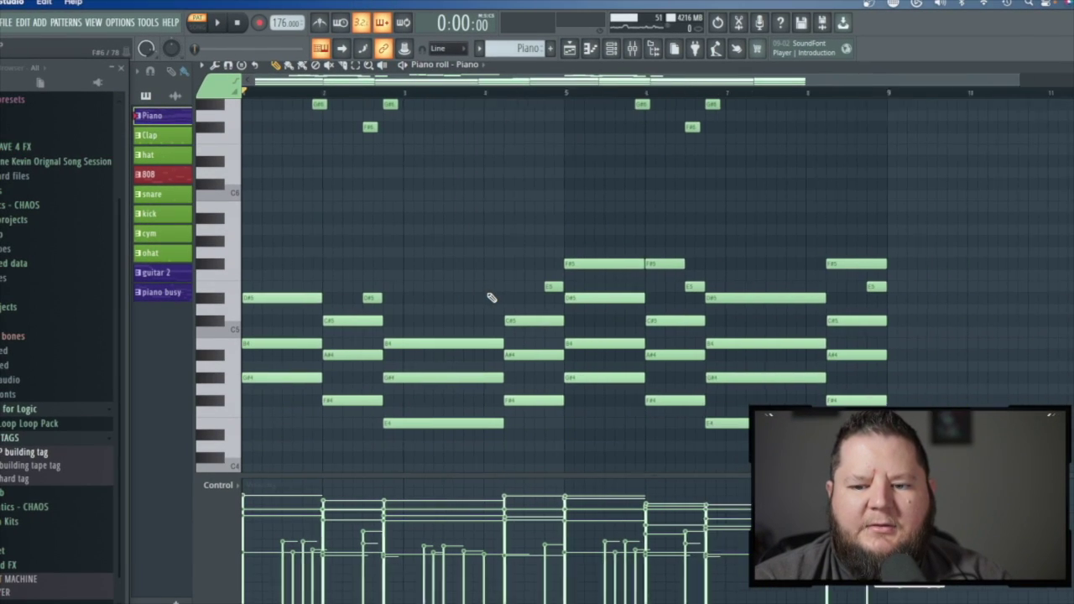
{"action": "scroll", "coordinate": [492, 298], "scroll_direction": "up", "scroll_amount": 3}
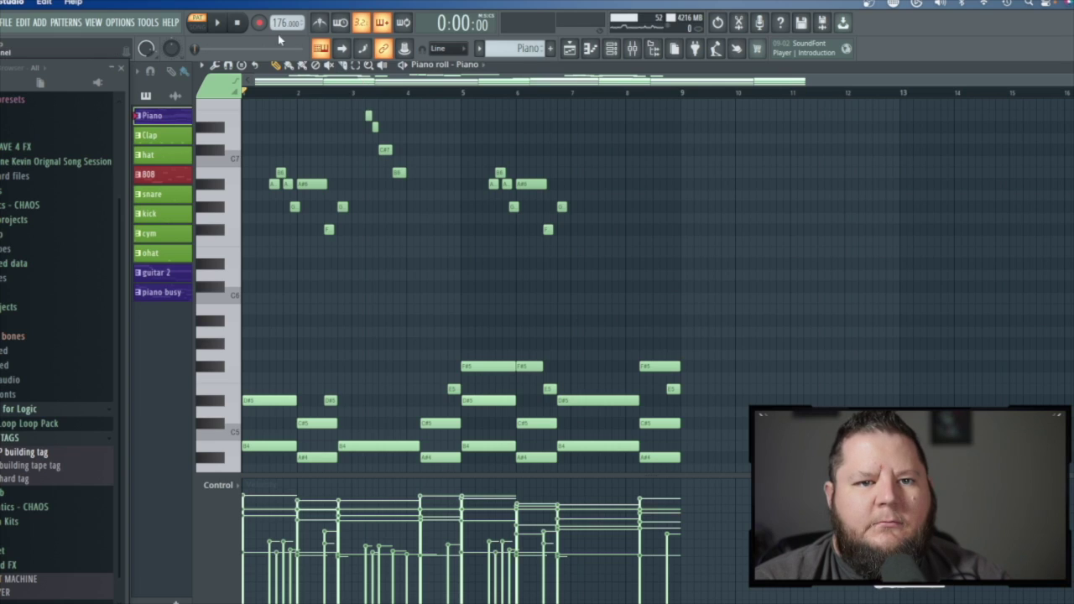
Step: Play back the Piano pattern, stop it, and check the chord notes with their velocities
{"action": "left_click", "coordinate": [218, 24]}
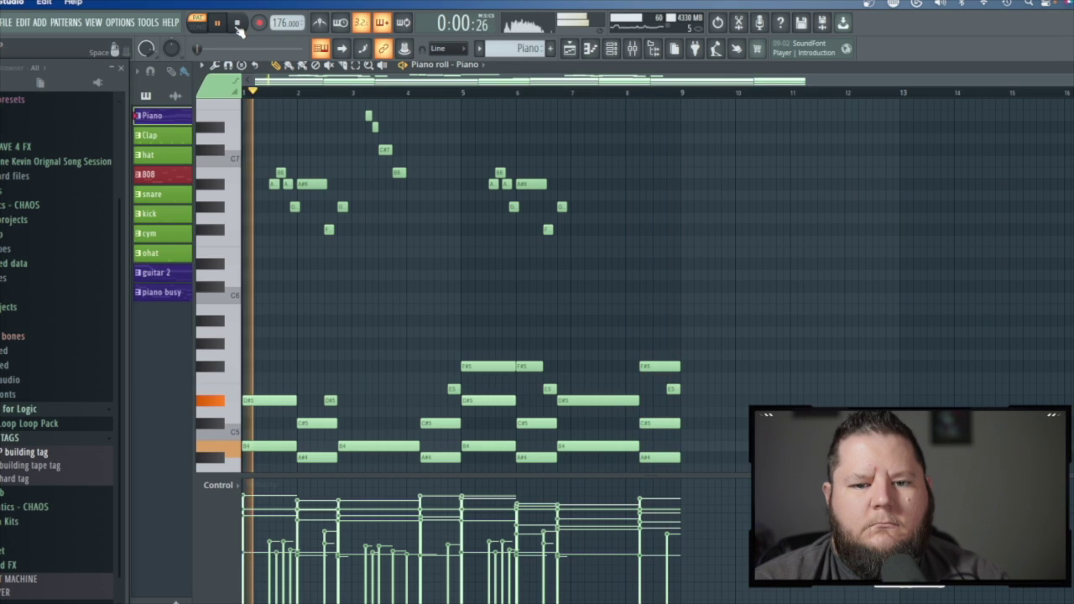
{"action": "left_click", "coordinate": [237, 23]}
{"action": "scroll", "coordinate": [311, 202], "scroll_direction": "down", "scroll_amount": 5}
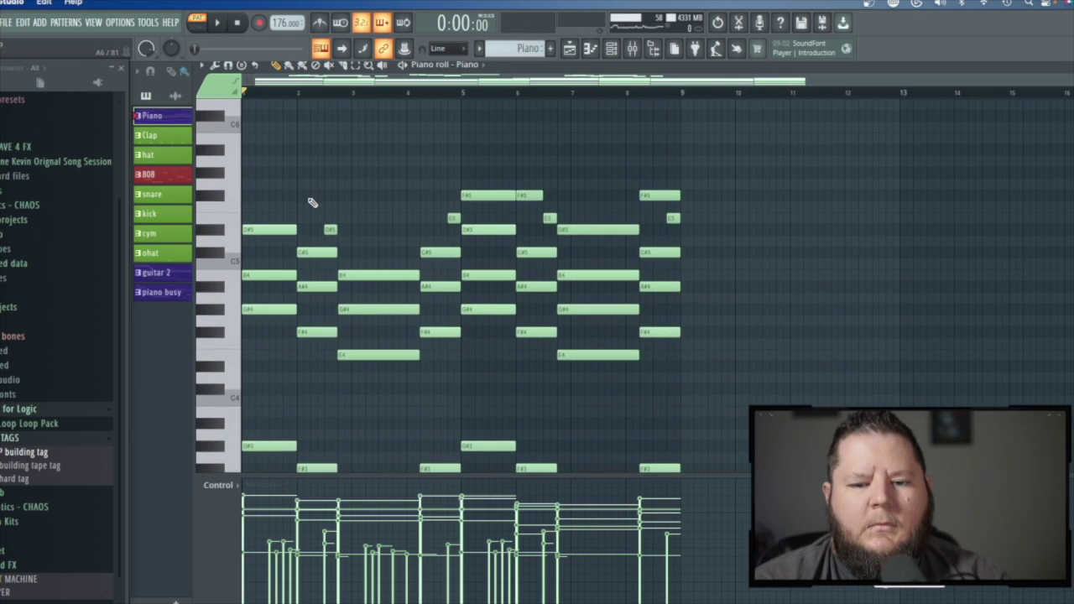
{"action": "scroll", "coordinate": [311, 202], "scroll_direction": "down", "scroll_amount": 2}
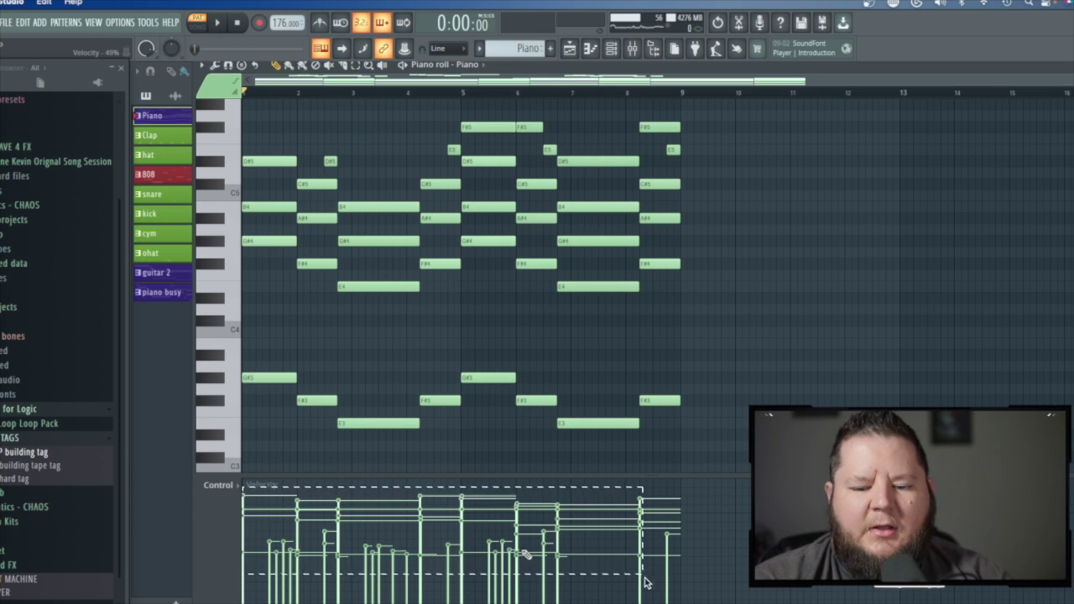
Step: Examine the Piano pattern's upper melody, the short D#5 note in the second bar, and the doubled bass notes
{"action": "scroll", "coordinate": [471, 388], "scroll_direction": "up", "scroll_amount": 11}
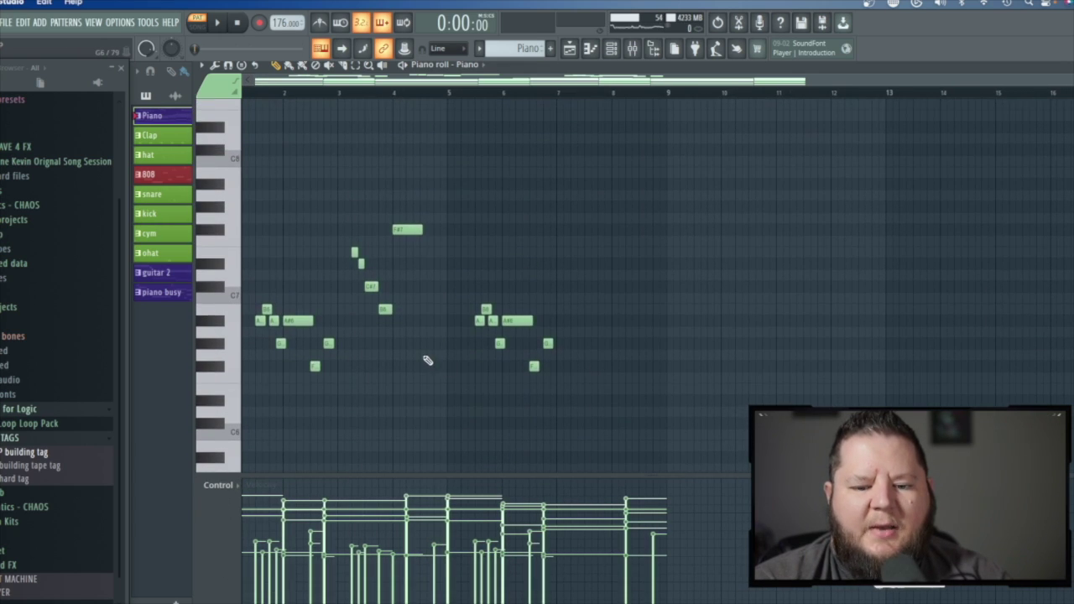
{"action": "scroll", "coordinate": [427, 360], "scroll_direction": "down", "scroll_amount": 2}
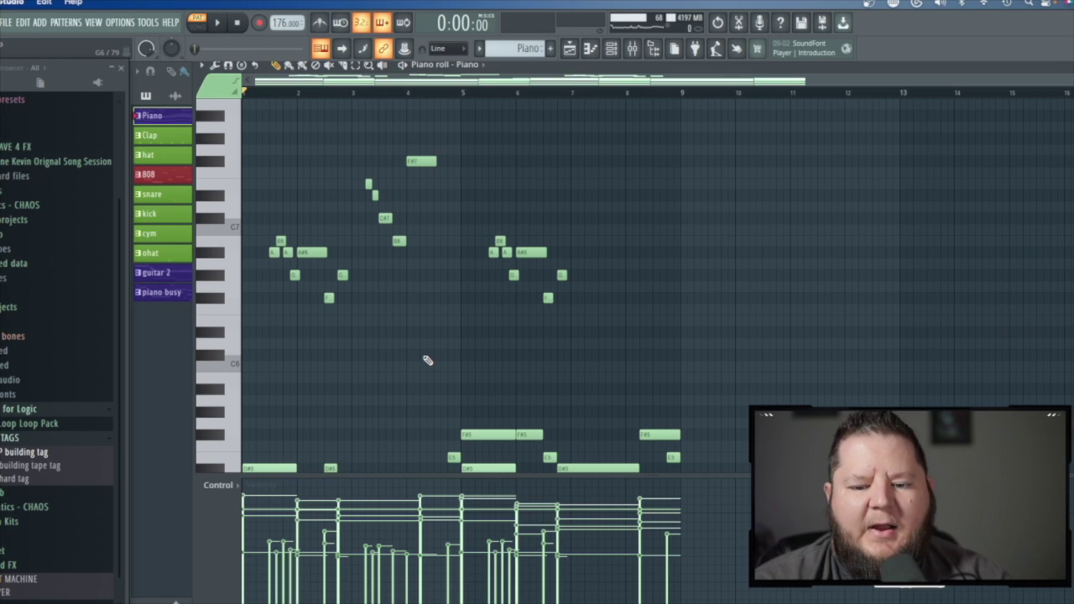
{"action": "scroll", "coordinate": [428, 360], "scroll_direction": "down", "scroll_amount": 7}
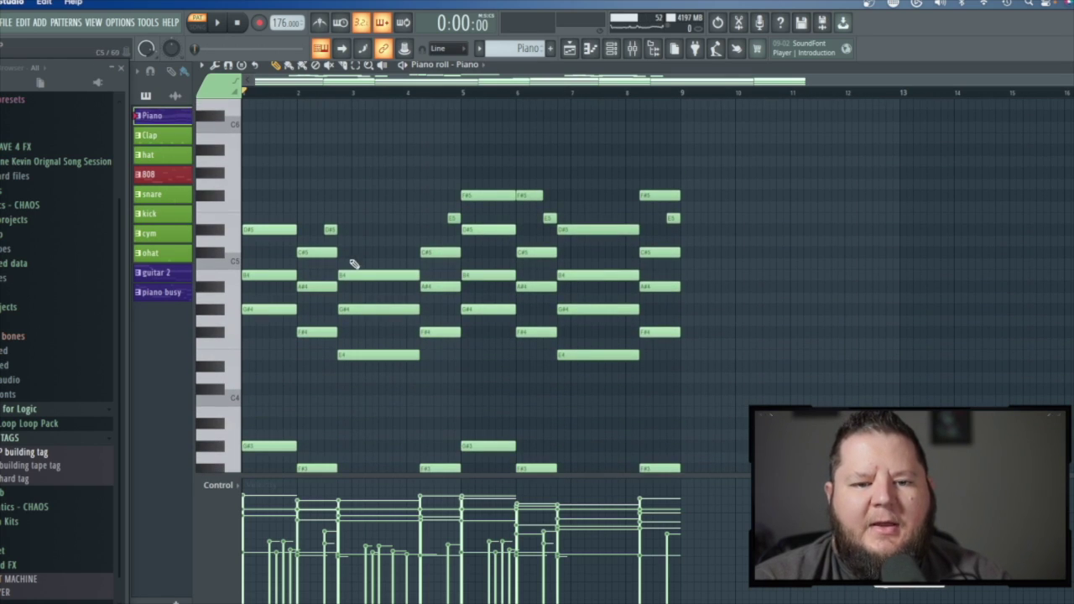
{"action": "left_click", "coordinate": [330, 229]}
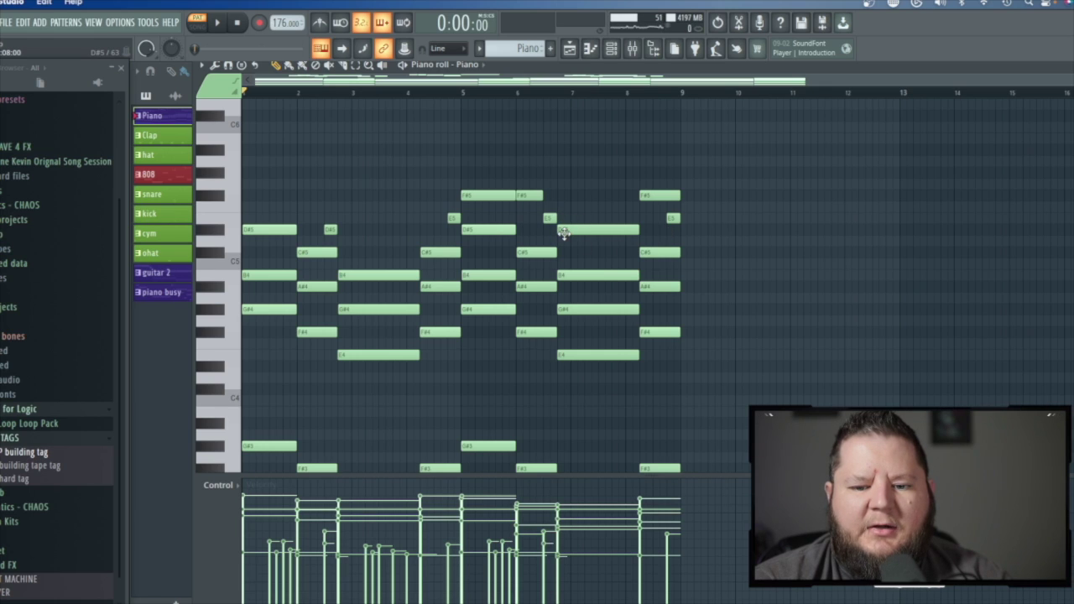
{"action": "scroll", "coordinate": [564, 233], "scroll_direction": "down", "scroll_amount": 3}
{"action": "scroll", "coordinate": [564, 234], "scroll_direction": "down", "scroll_amount": 4}
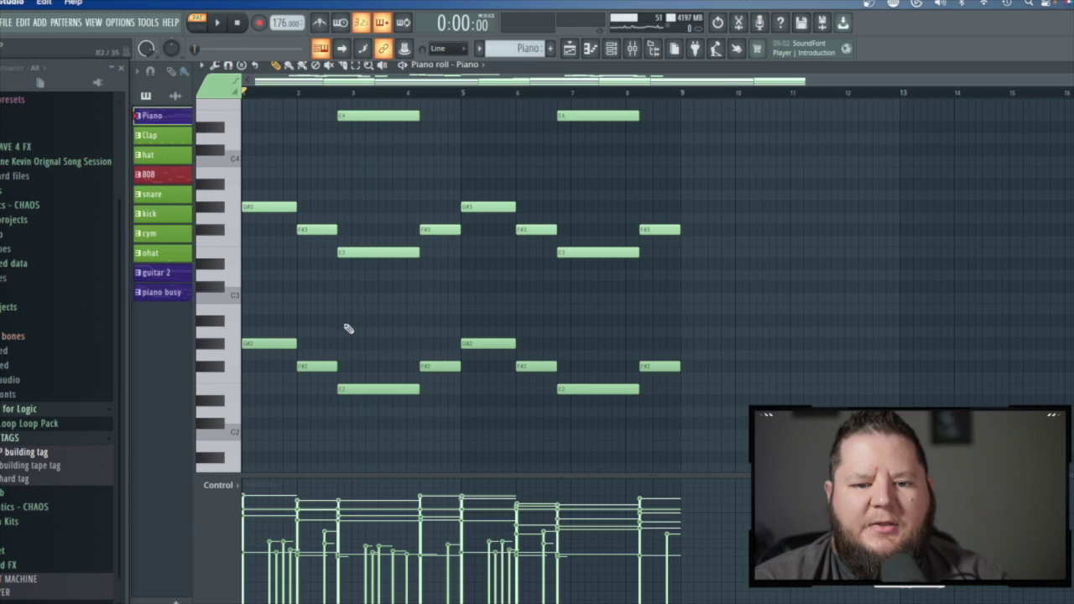
{"action": "scroll", "coordinate": [395, 317], "scroll_direction": "up", "scroll_amount": 2}
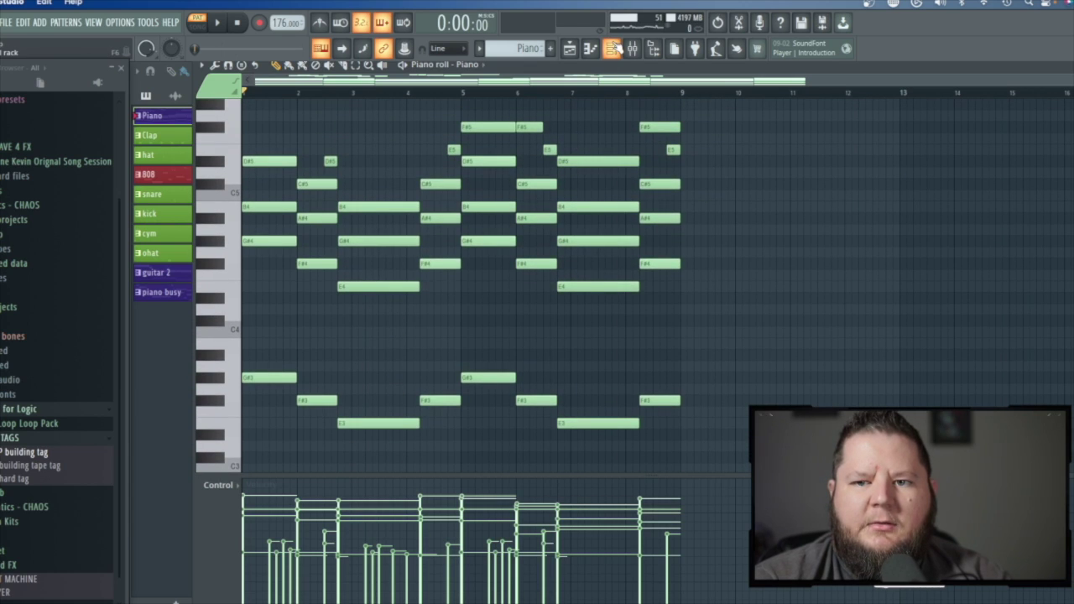
Step: Review the Pro-R reverb settings on the Piano mixer track and close the plugin
{"action": "left_click", "coordinate": [616, 49]}
{"action": "left_click", "coordinate": [630, 48]}
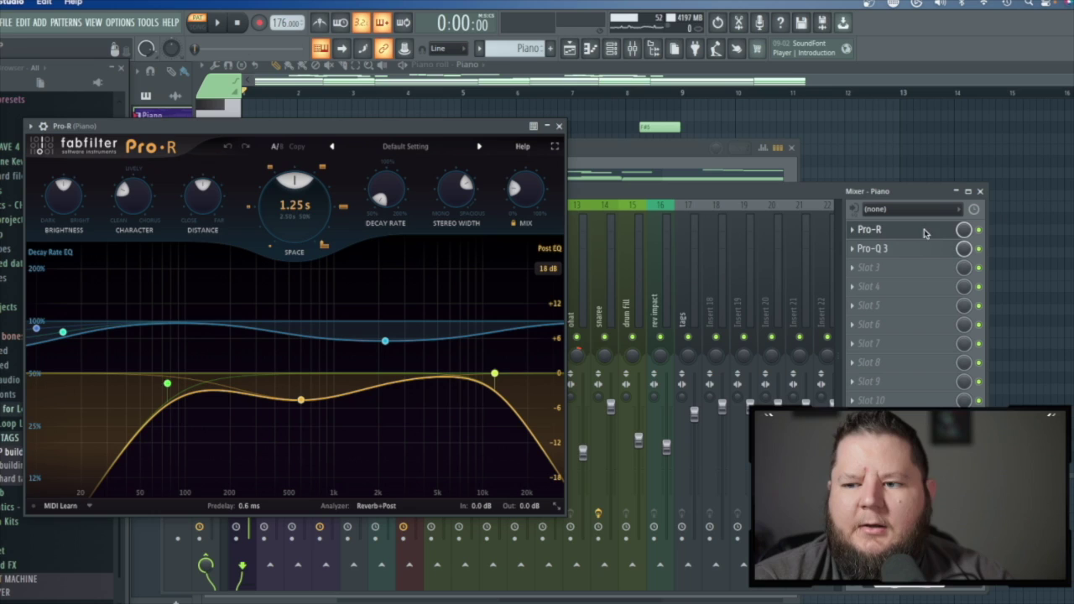
{"action": "left_click", "coordinate": [923, 233]}
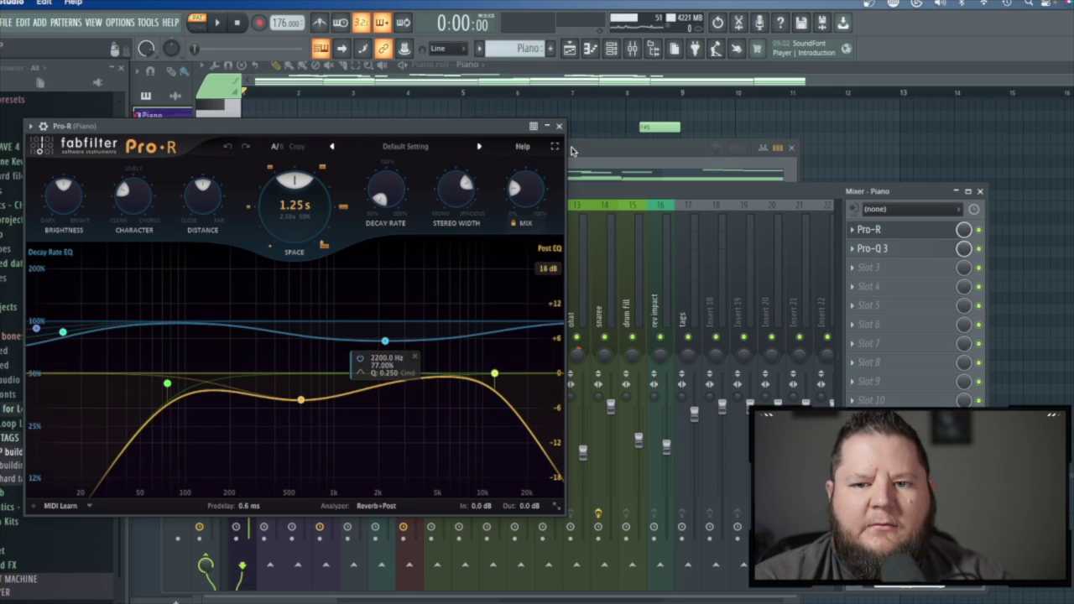
{"action": "left_click", "coordinate": [560, 127]}
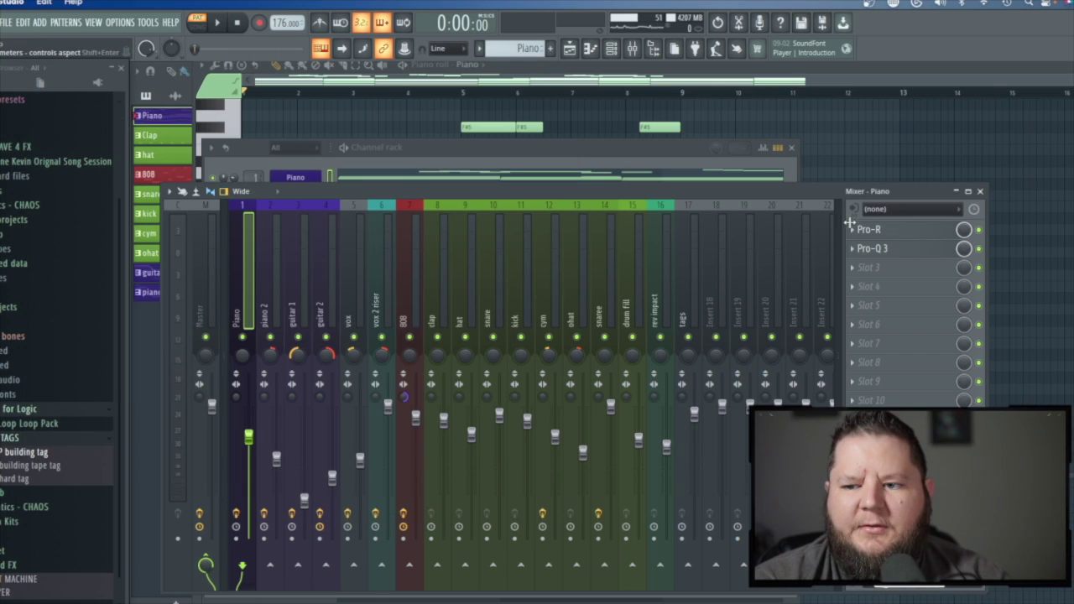
Step: Review the Pro-Q 3 low cut on the Piano mixer track and return to the Piano notes
{"action": "left_click", "coordinate": [898, 250]}
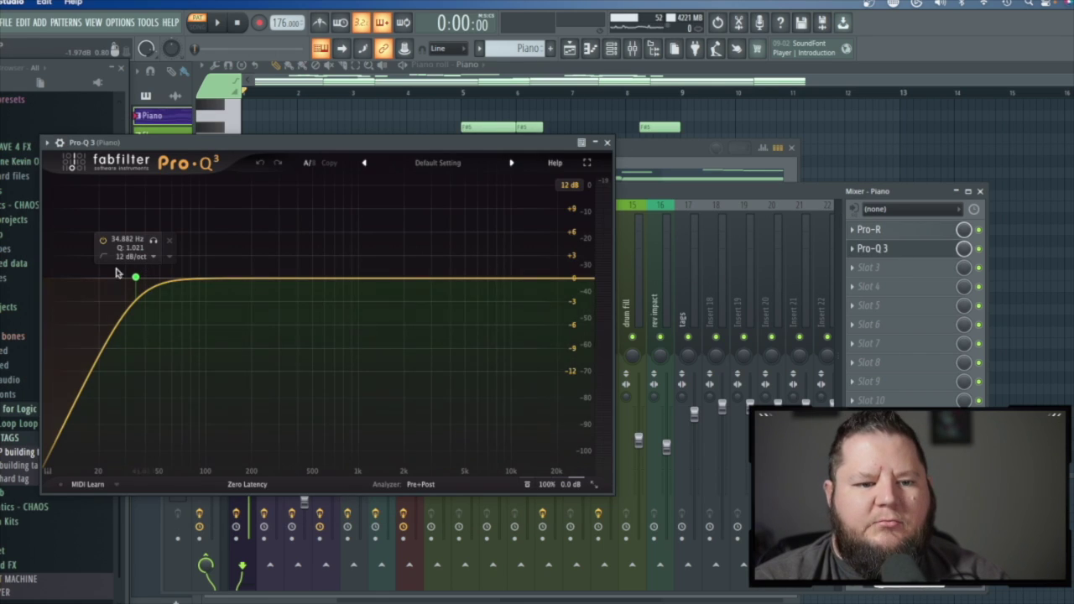
{"action": "left_click", "coordinate": [607, 142]}
{"action": "left_click", "coordinate": [597, 148]}
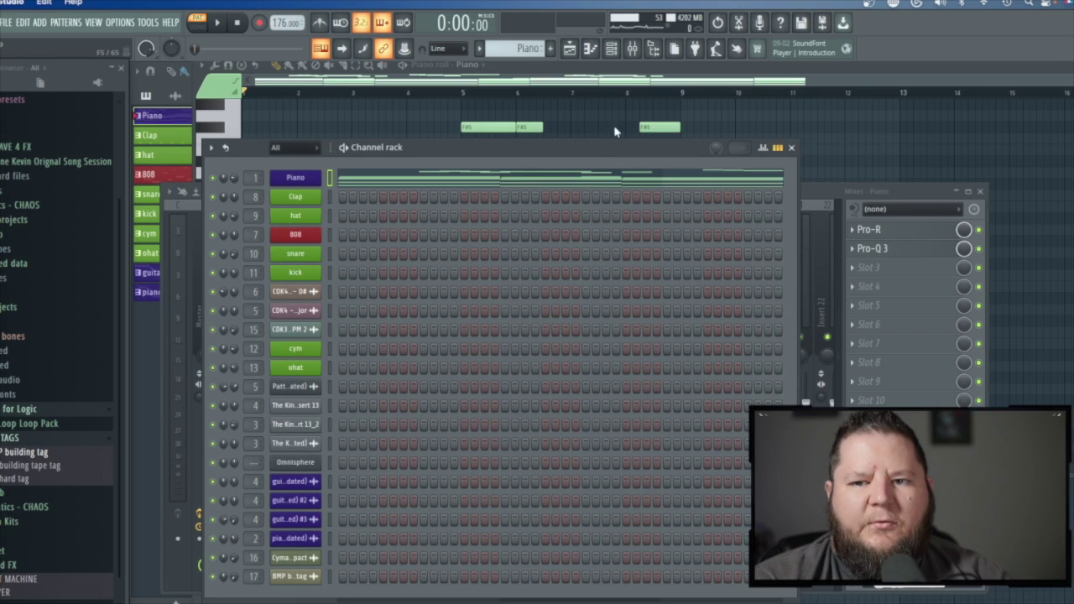
{"action": "left_click", "coordinate": [645, 71]}
{"action": "scroll", "coordinate": [475, 265], "scroll_direction": "down", "scroll_amount": 5}
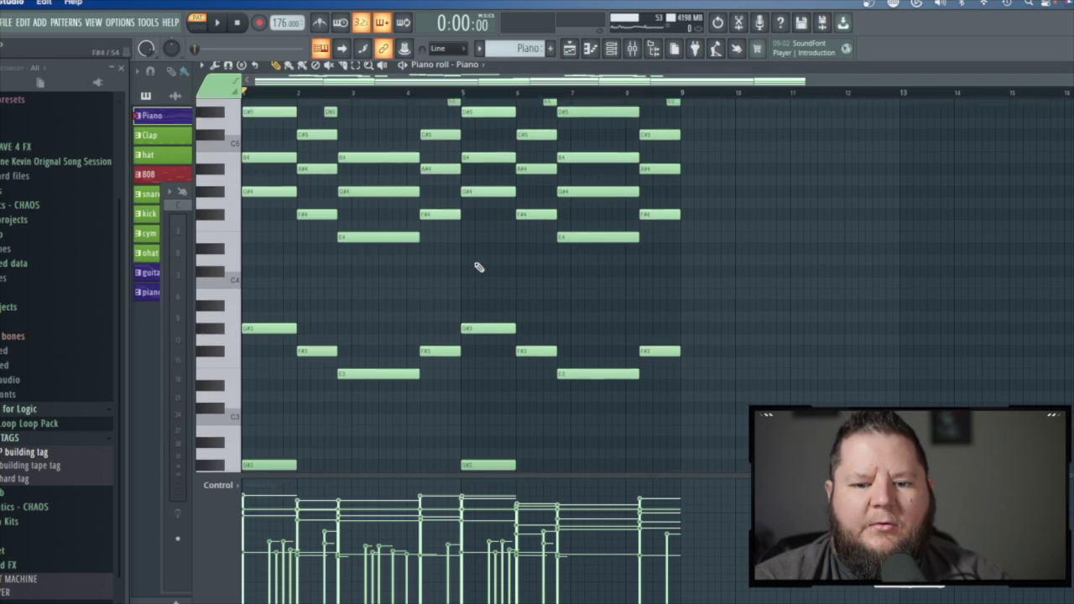
{"action": "scroll", "coordinate": [400, 256], "scroll_direction": "up", "scroll_amount": 3}
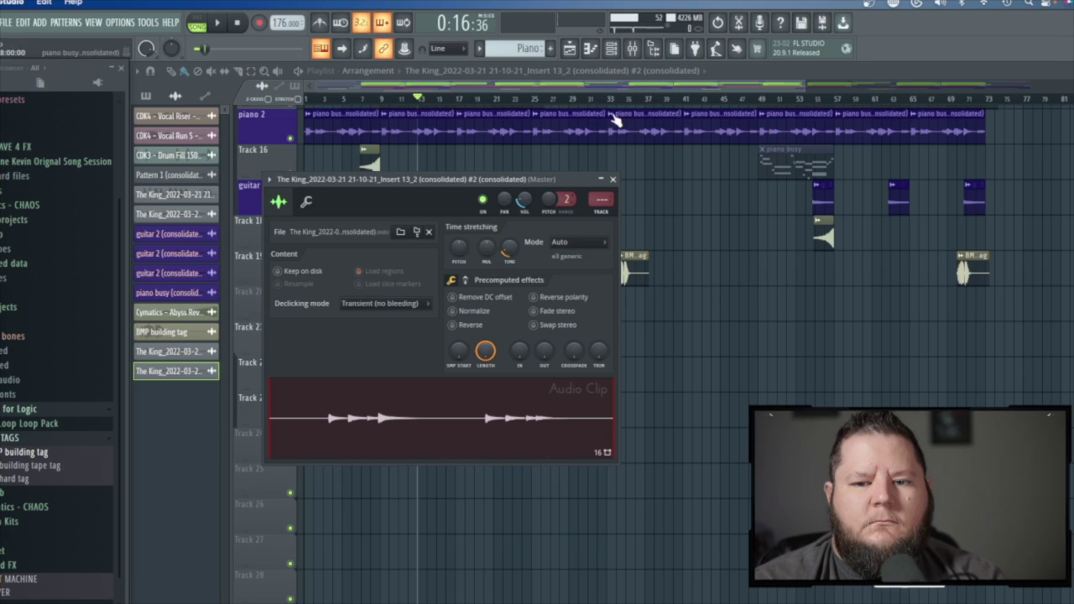
Step: Review the Guitar Rig 6 FX Guitar Hero Lead preset on the guitar 1 mixer track and close it
{"action": "left_click", "coordinate": [633, 48]}
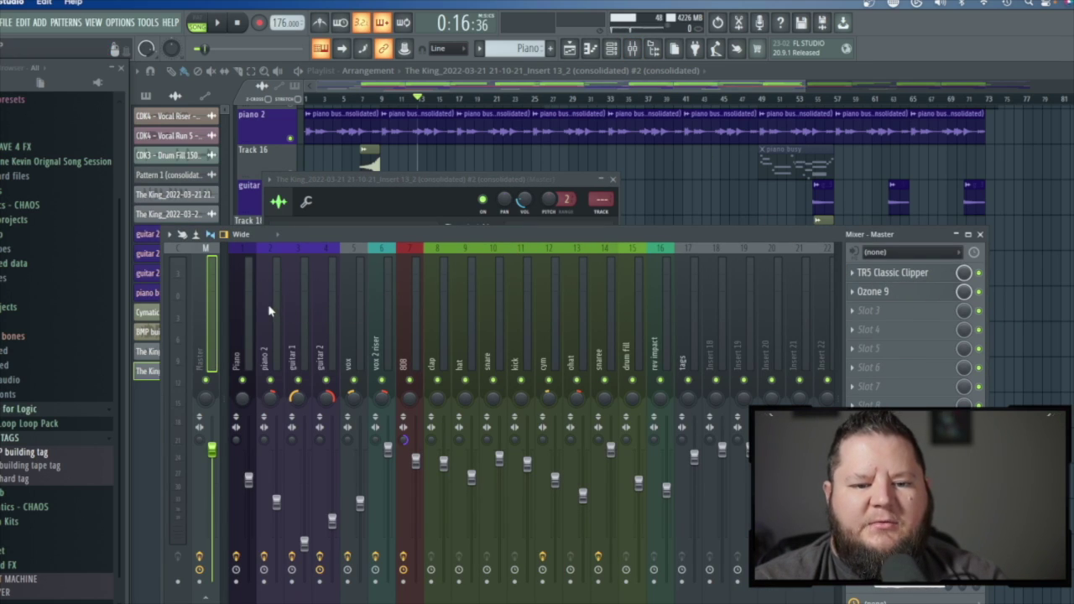
{"action": "left_click", "coordinate": [292, 310]}
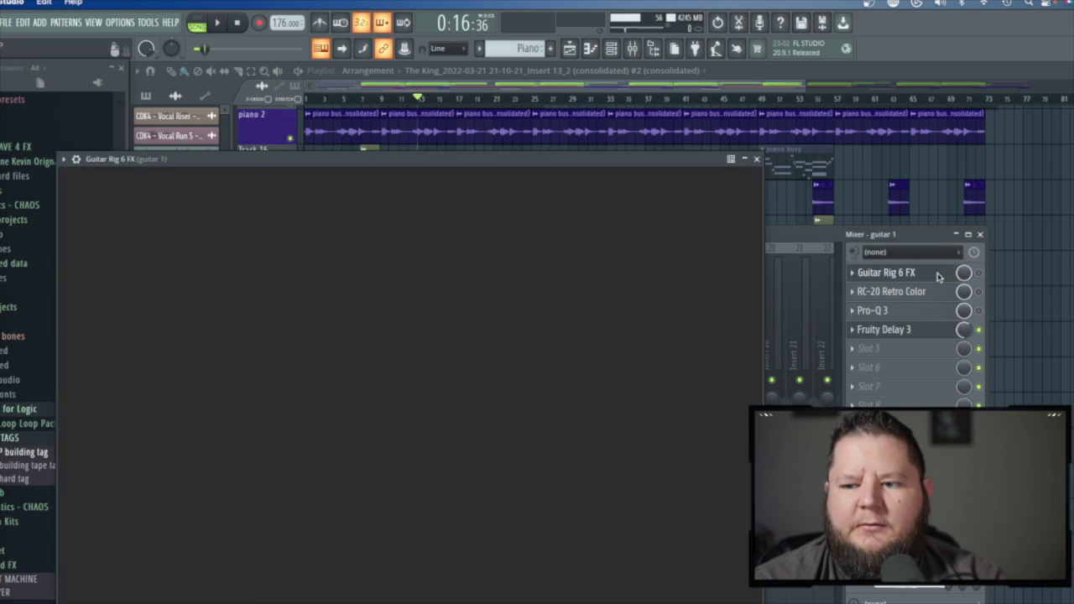
{"action": "left_click", "coordinate": [939, 275]}
{"action": "left_click", "coordinate": [938, 275]}
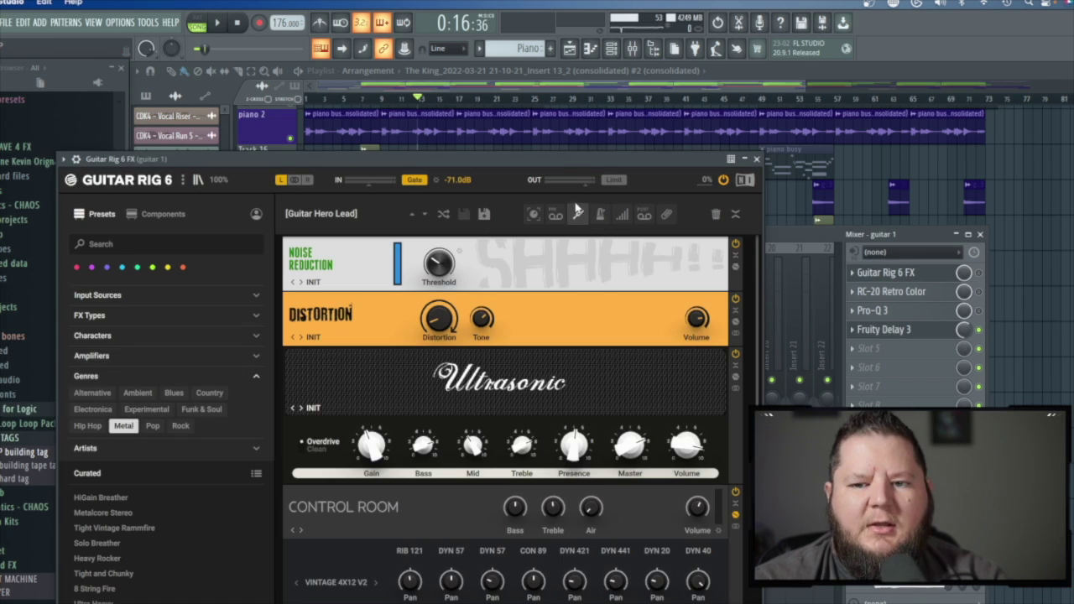
{"action": "left_click_drag", "start_coordinate": [556, 158], "coordinate": [548, 84]}
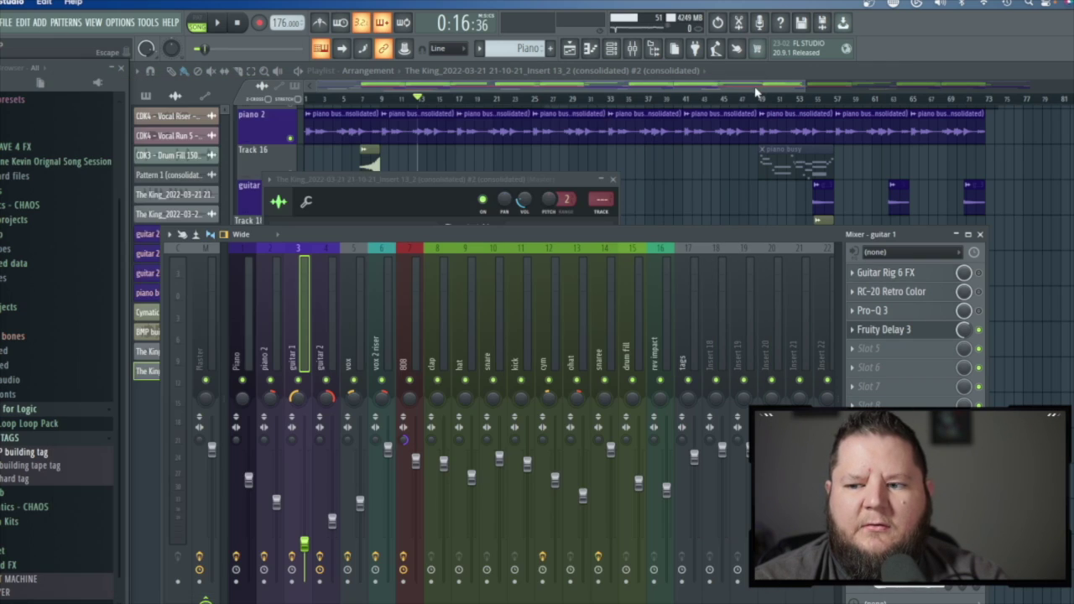
{"action": "left_click", "coordinate": [753, 84]}
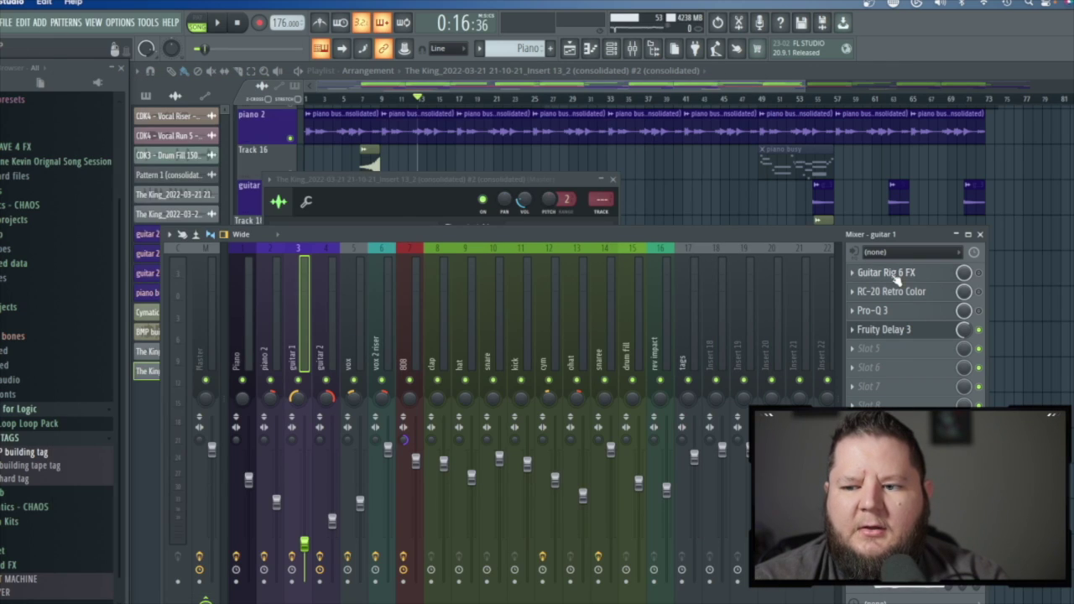
Step: Review the RC-20 Retro Color and Pro-Q 3 settings on the guitar 1 mixer track, closing each plugin
{"action": "left_click", "coordinate": [903, 294]}
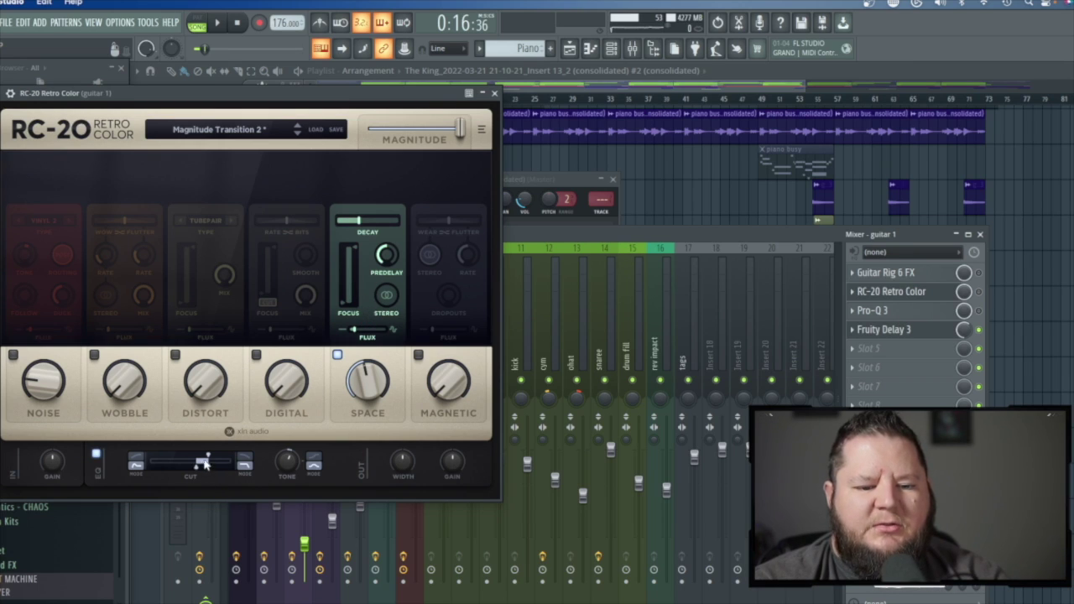
{"action": "left_click", "coordinate": [494, 93]}
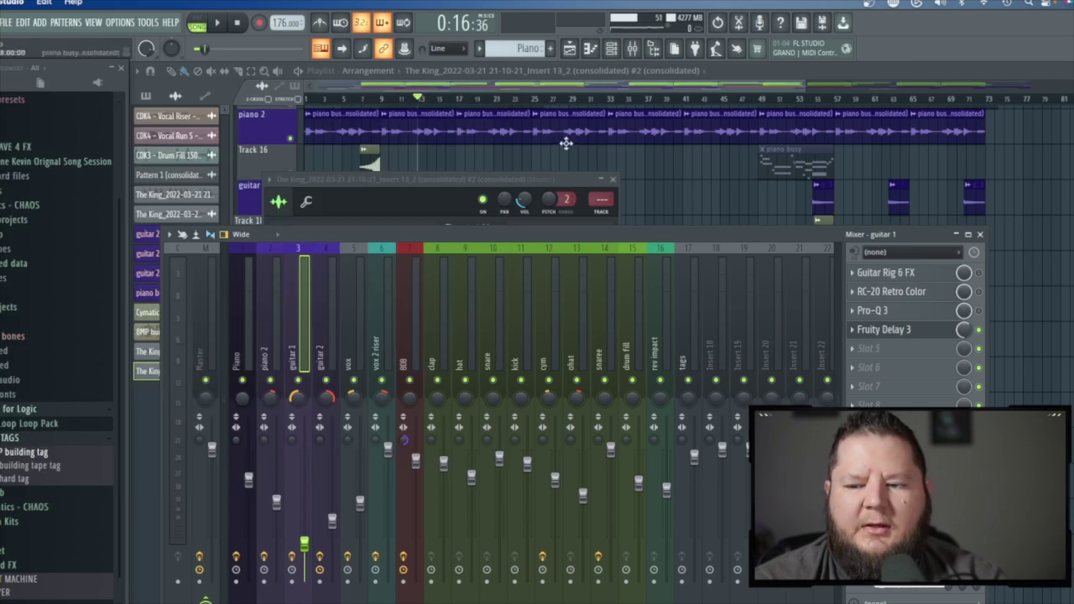
{"action": "left_click", "coordinate": [900, 311]}
{"action": "left_click", "coordinate": [607, 142]}
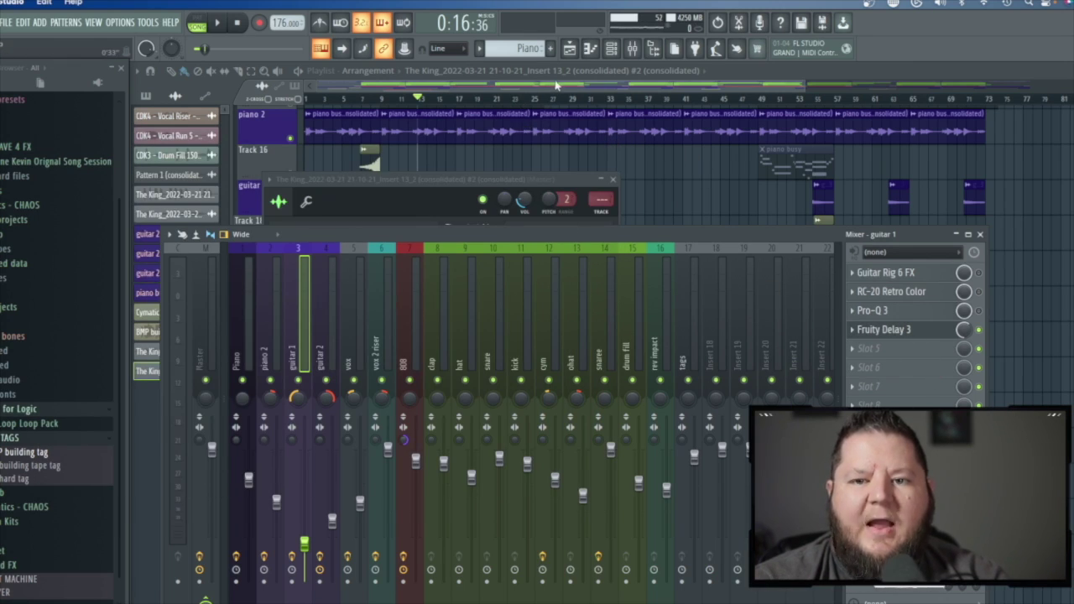
Step: Return to the playlist and open the first audio clip on the guitar track
{"action": "left_click", "coordinate": [749, 74]}
{"action": "scroll", "coordinate": [501, 187], "scroll_direction": "up", "scroll_amount": 10}
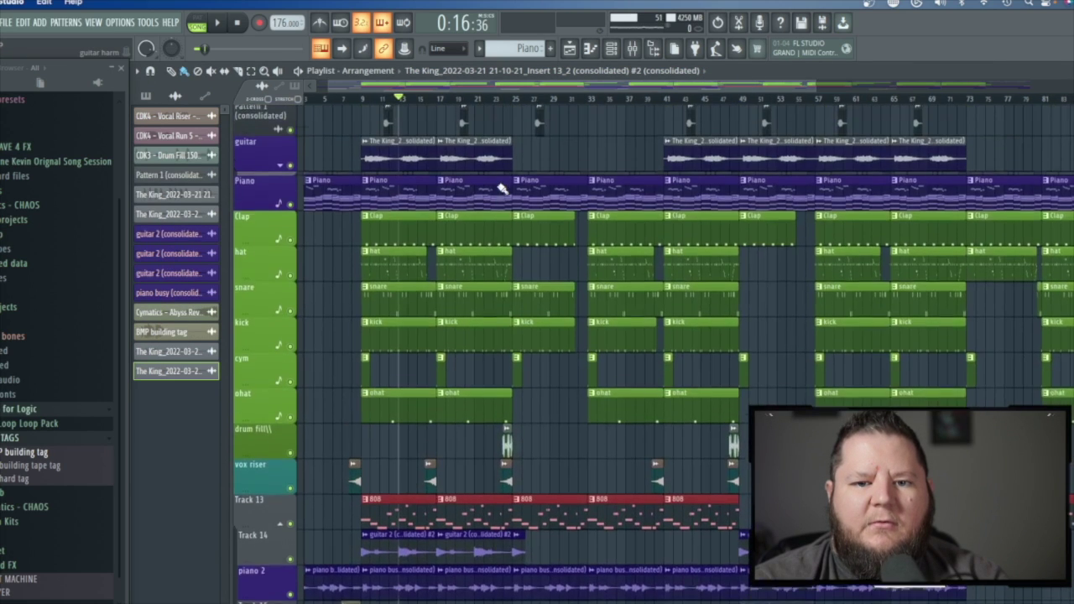
{"action": "left_click", "coordinate": [399, 158]}
{"action": "double_click", "coordinate": [399, 158]}
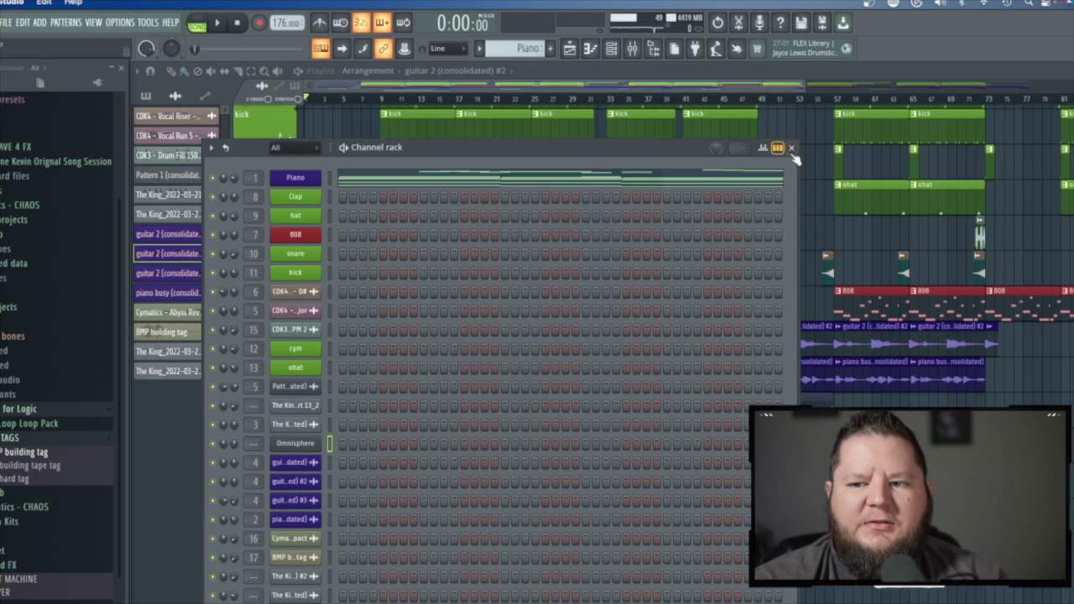
Step: Close the channel rack, open the guitar 2 (consolidated) #2 clip on Track 14, and bring up its guitar 2 mixer track
{"action": "left_click", "coordinate": [785, 148]}
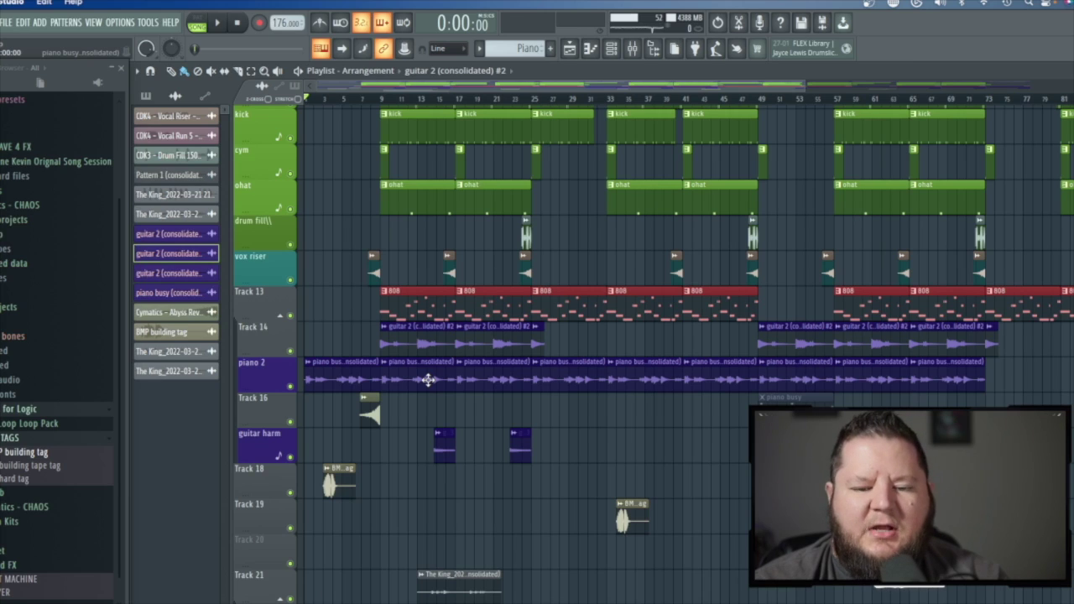
{"action": "double_click", "coordinate": [404, 345]}
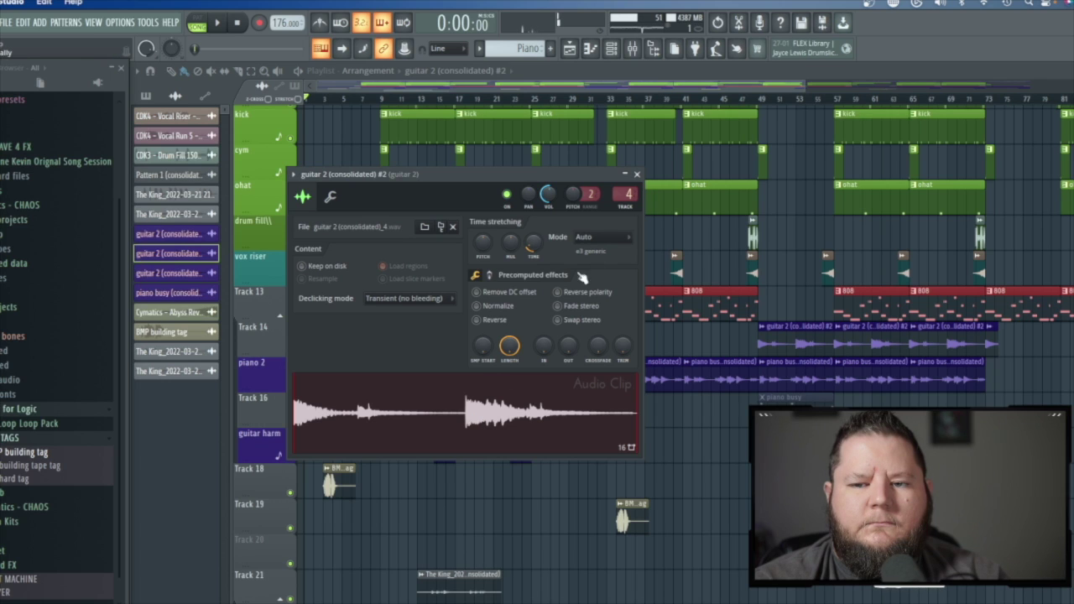
{"action": "key", "text": "F9"}
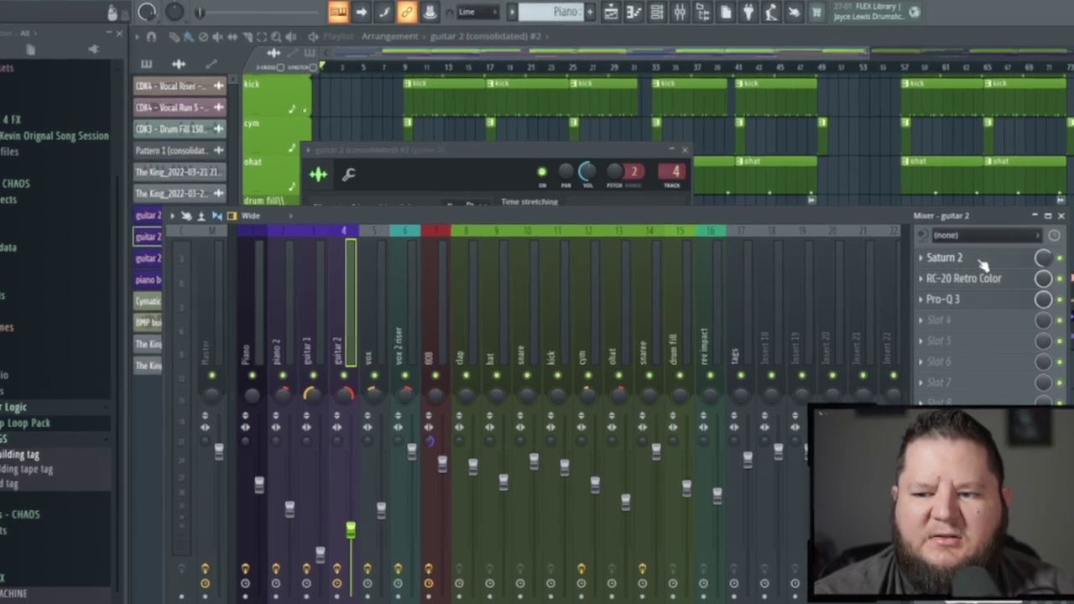
Step: Review the Saturn 2, RC-20 Retro Color and Pro-Q 3 settings on the guitar 2 mixer track and close the plugins
{"action": "left_click", "coordinate": [877, 273]}
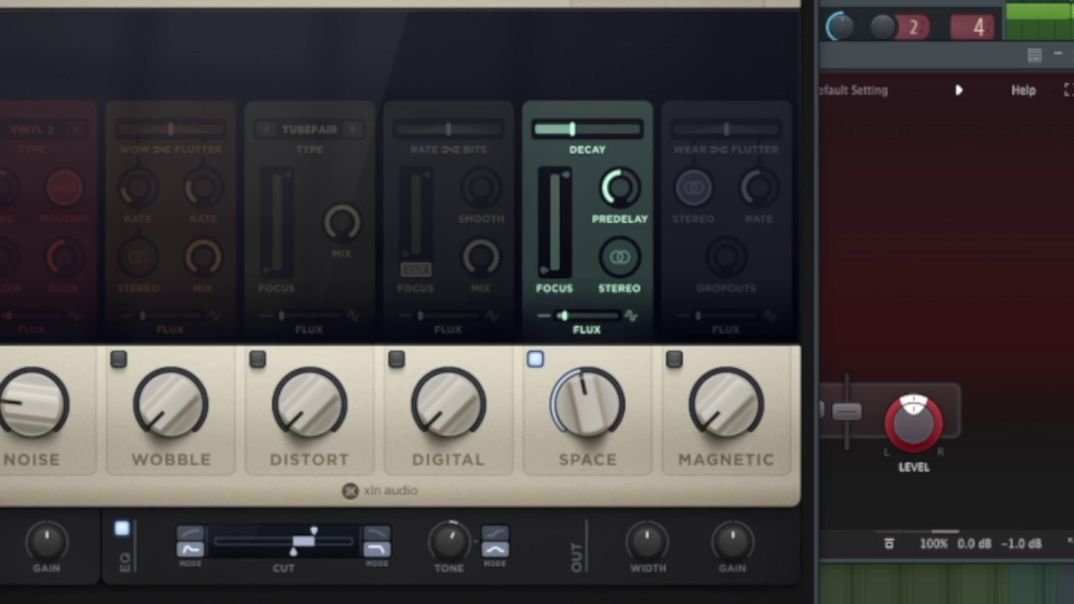
{"action": "key", "text": "Escape"}
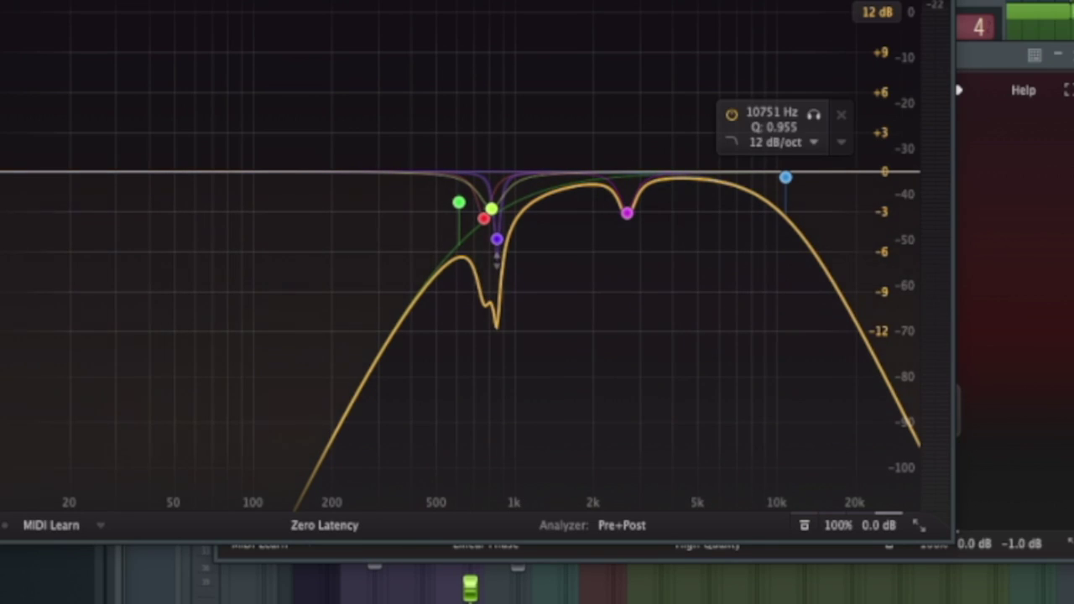
{"action": "key", "text": "Escape"}
{"action": "key", "text": "Escape"}
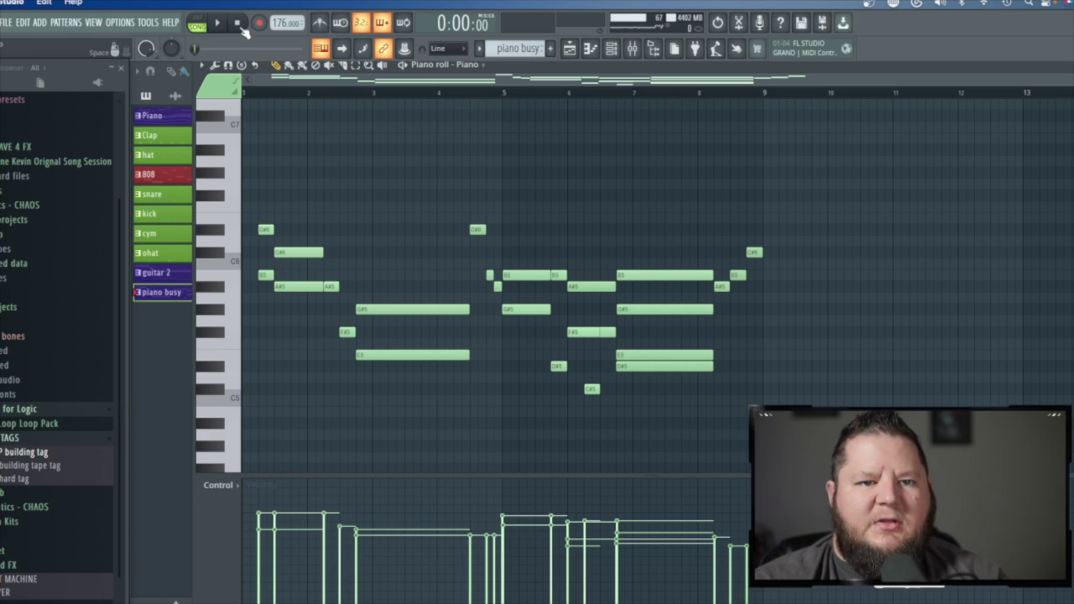
Step: Play the piano busy pattern, and play the soloed piano and guitar tracks in the playlist from bar 9
{"action": "left_click", "coordinate": [197, 24]}
{"action": "key", "text": "space"}
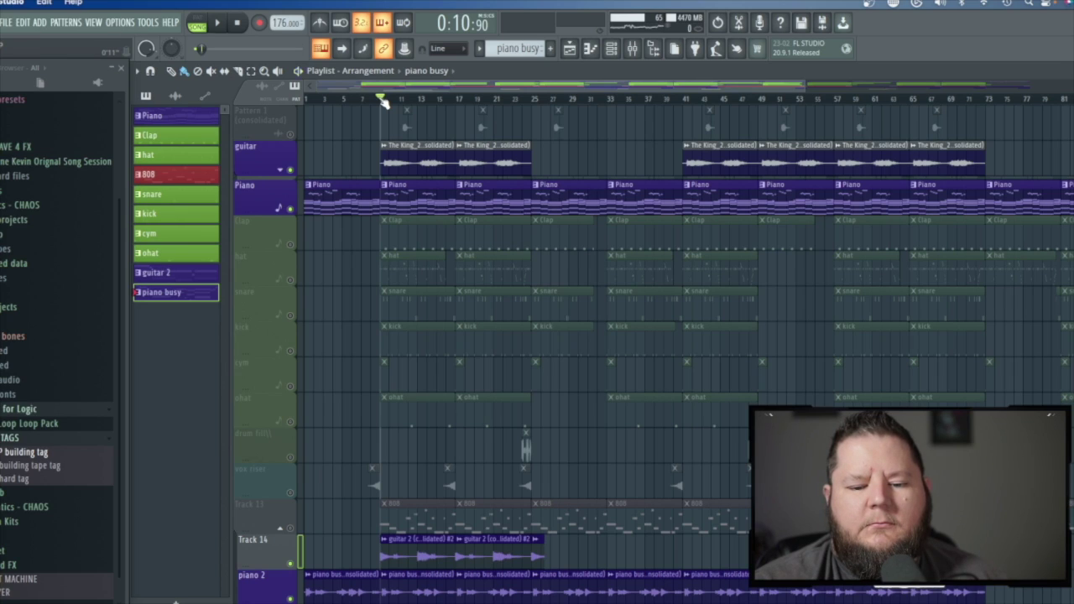
{"action": "key", "text": "space"}
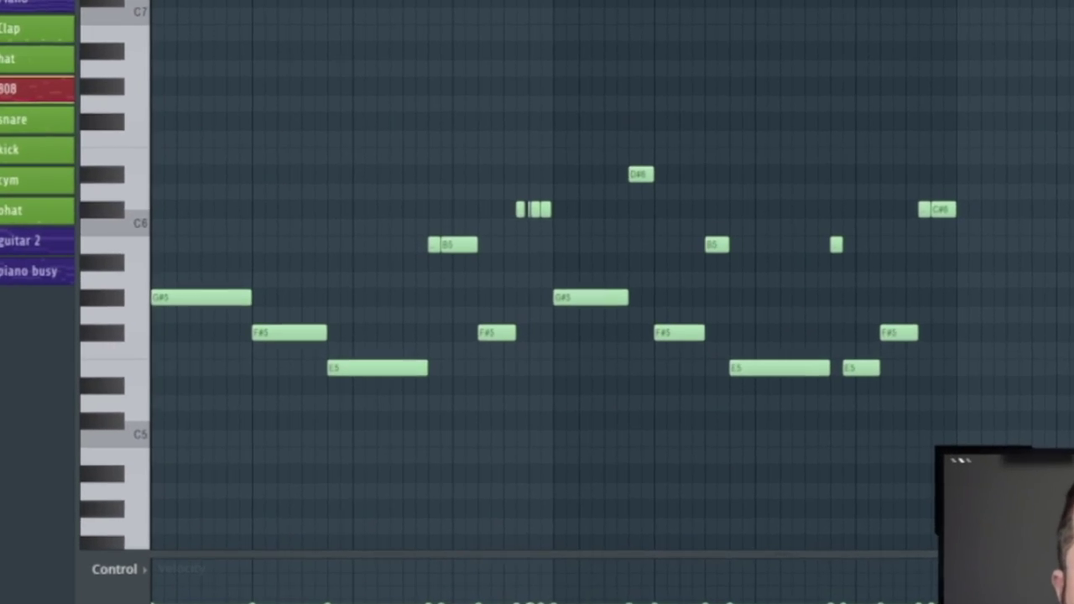
Step: Play the 808 pattern, examine its notes across the piano roll, and audition the G#5 and D#6 keys
{"action": "left_click", "coordinate": [220, 24]}
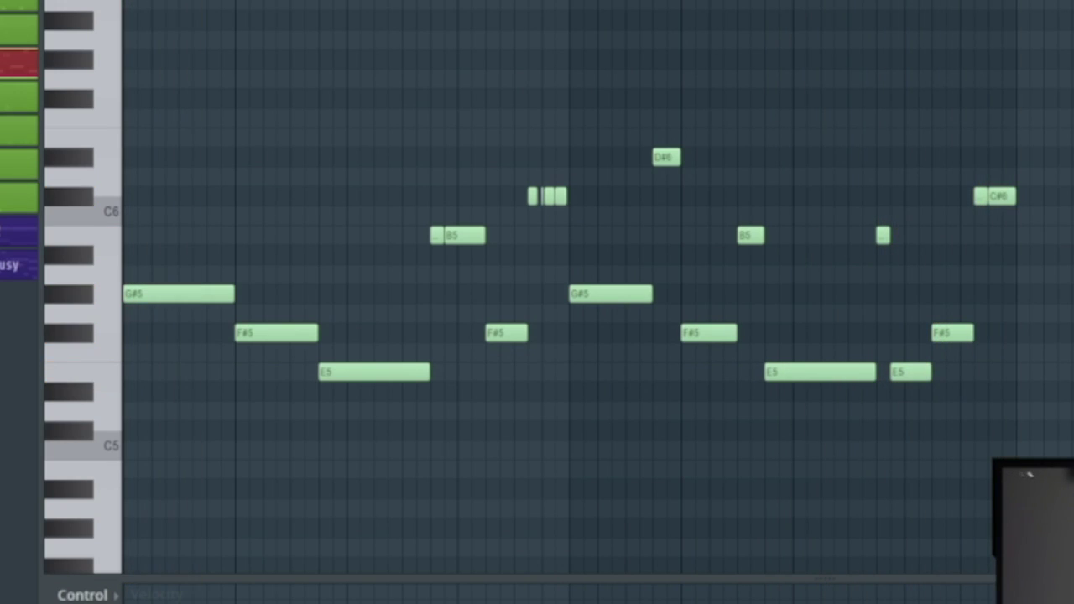
{"action": "scroll", "coordinate": [416, 314], "scroll_direction": "right", "scroll_amount": 4}
{"action": "scroll", "coordinate": [416, 314], "scroll_direction": "up", "scroll_amount": 1}
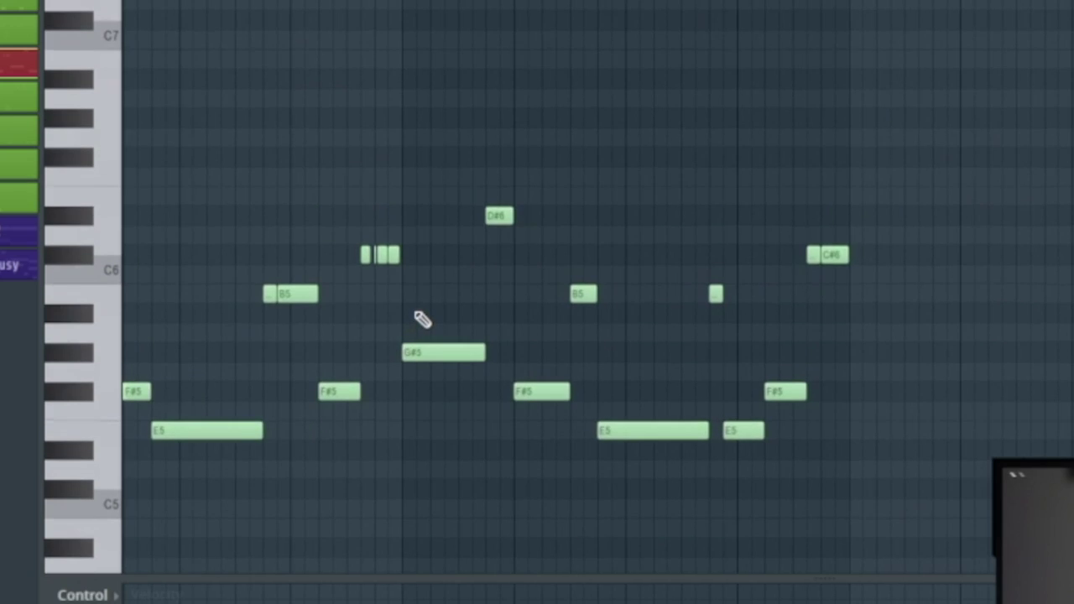
{"action": "scroll", "coordinate": [420, 319], "scroll_direction": "left", "scroll_amount": 4}
{"action": "scroll", "coordinate": [420, 319], "scroll_direction": "up", "scroll_amount": 1}
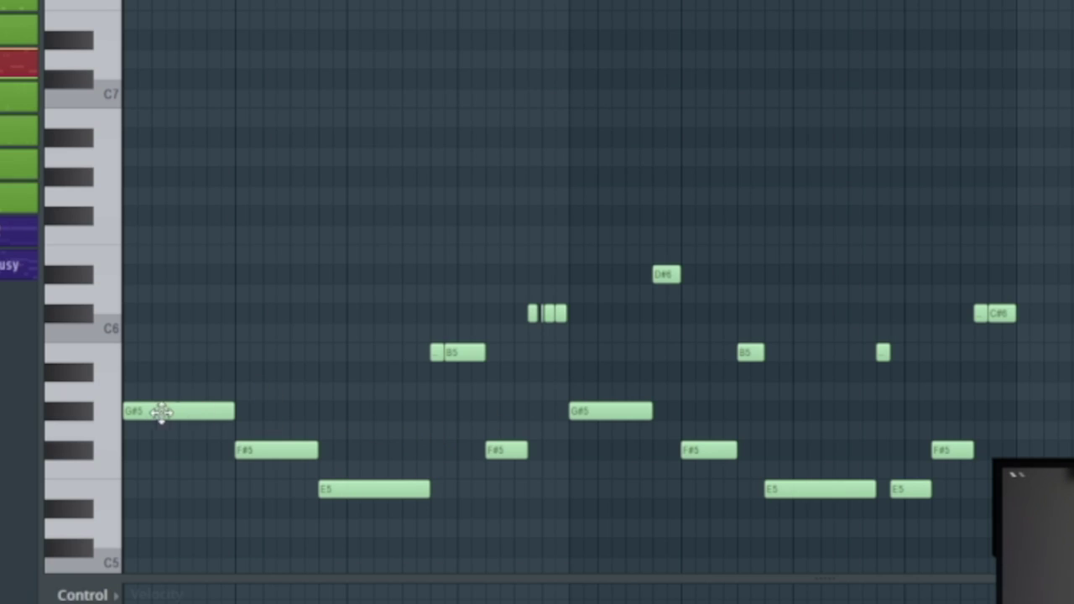
{"action": "left_click", "coordinate": [76, 415]}
{"action": "left_click", "coordinate": [88, 275]}
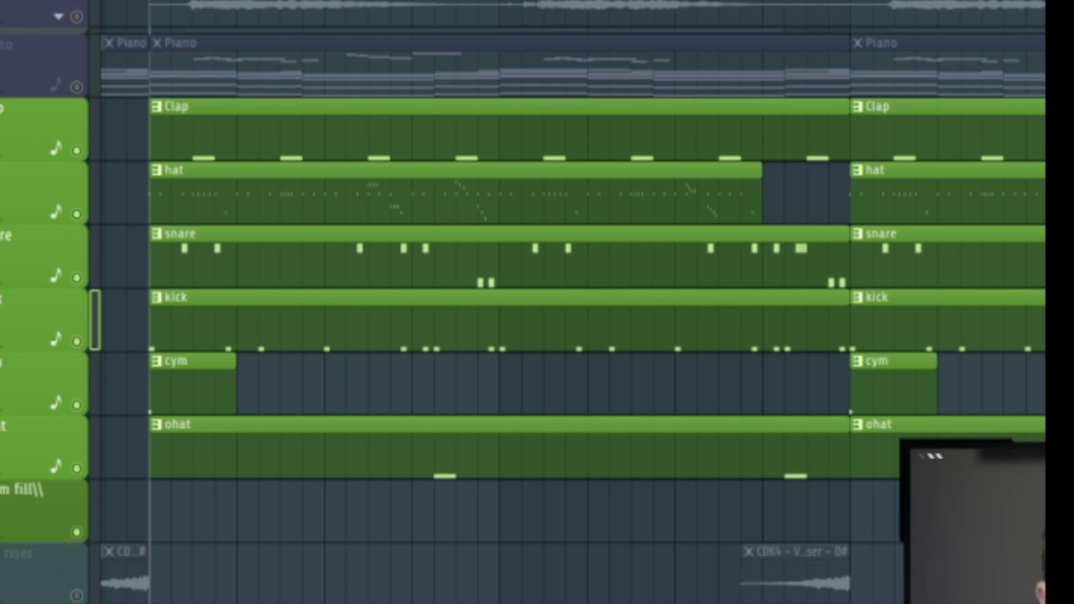
Step: Play the soloed drum tracks in the playlist from the start of the clap, hat, snare and kick patterns
{"action": "key", "text": "space"}
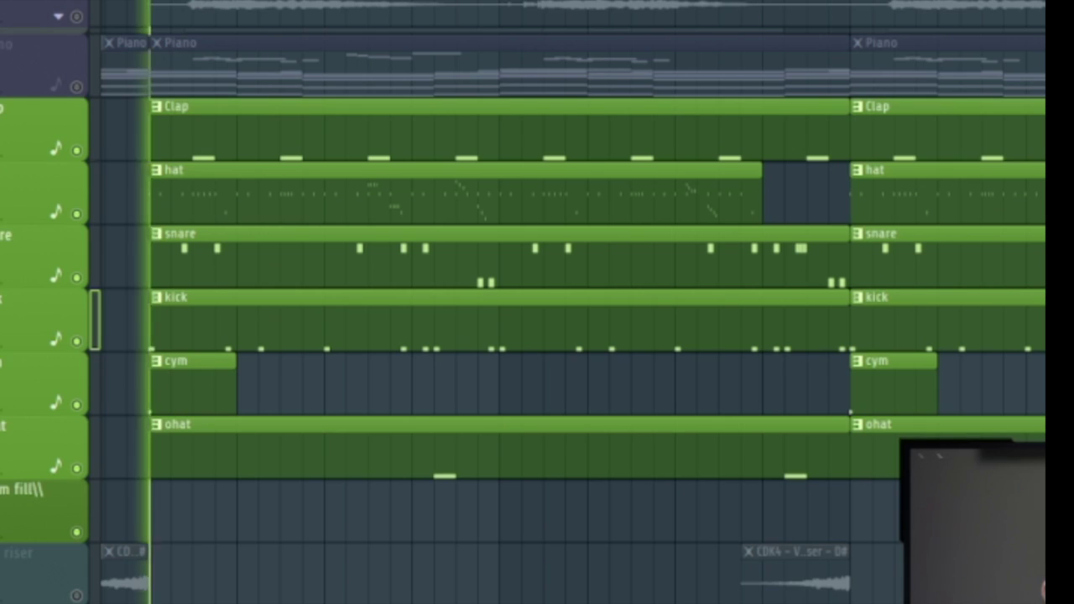